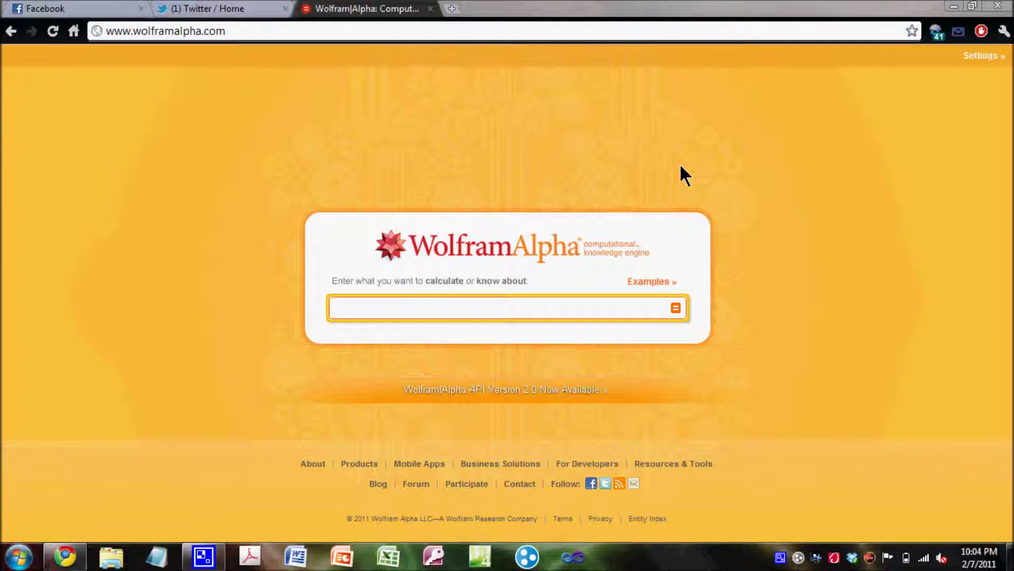
Look up "Cario, Egypt" and review the population, maps, local time, weather, nearby cities and notable people for the city
click(587, 310)
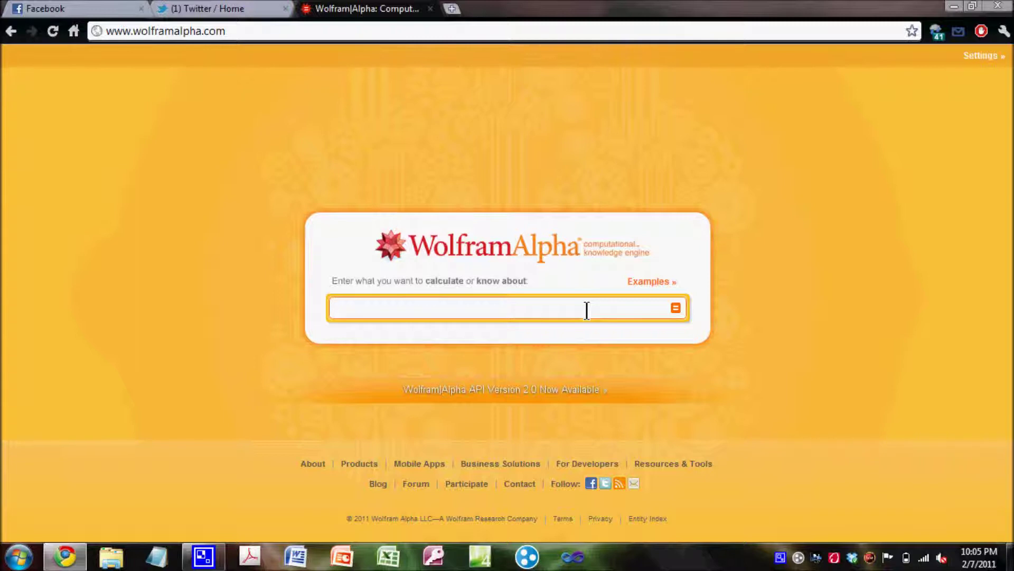
text(Cario, Egypt)
key(Return)
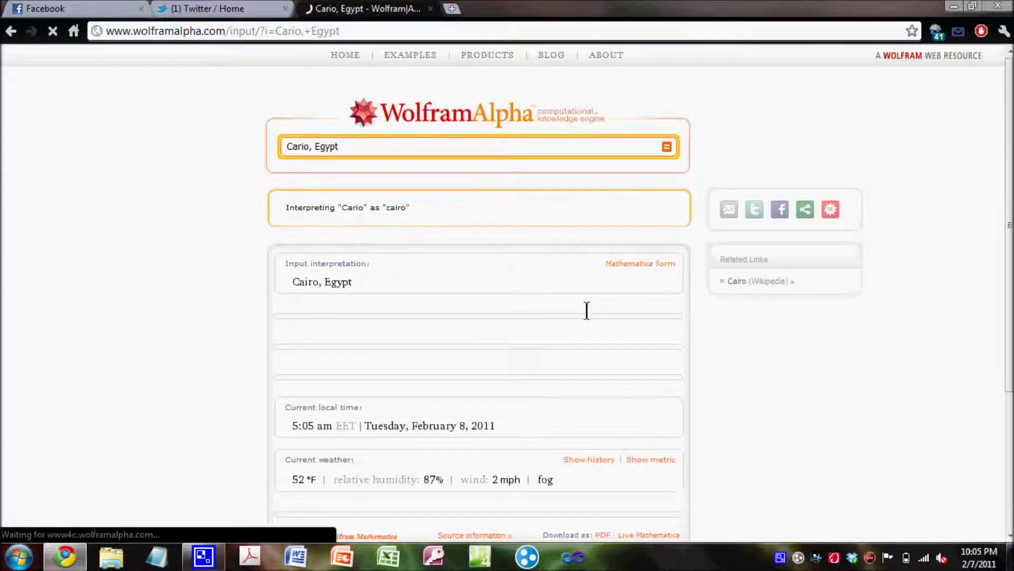
scroll(18, 305, down, 3)
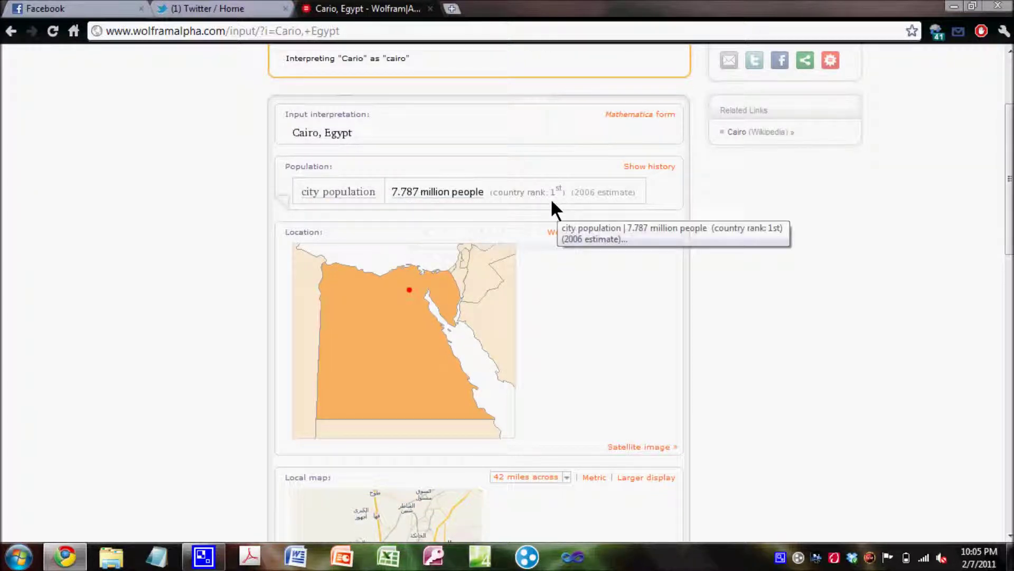
scroll(761, 219, down, 5)
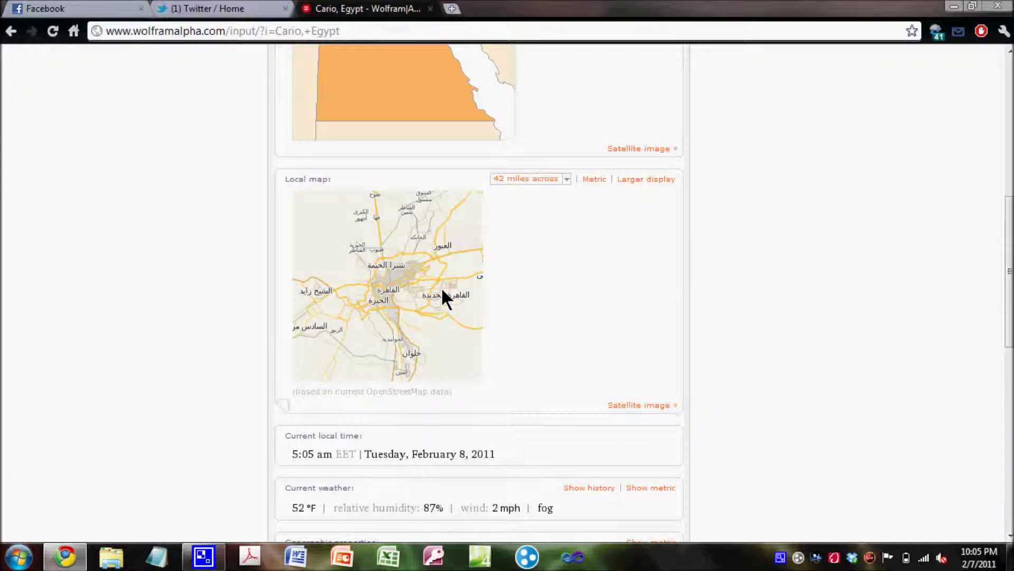
scroll(443, 294, down, 5)
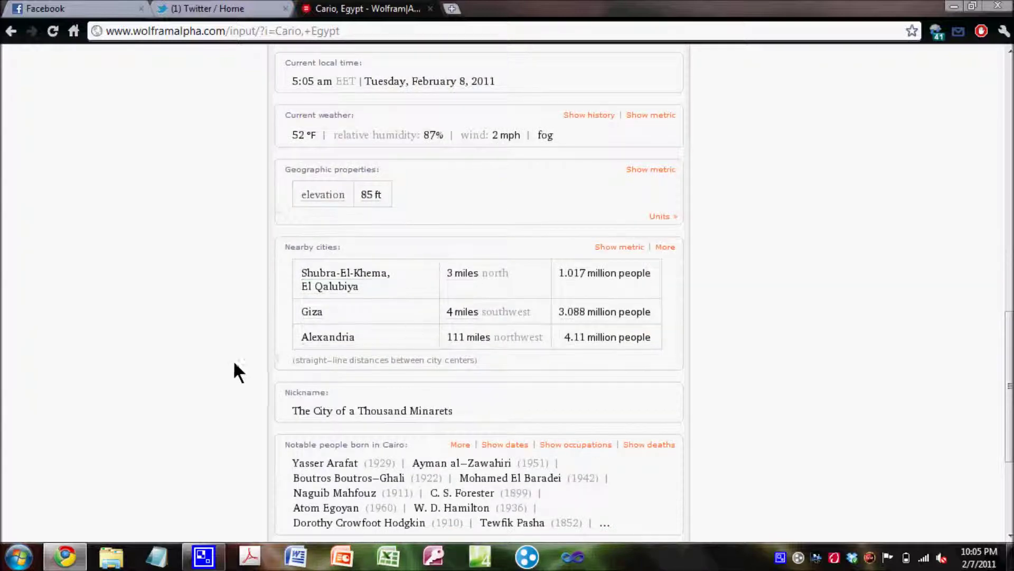
scroll(236, 365, down, 3)
scroll(426, 364, up, 15)
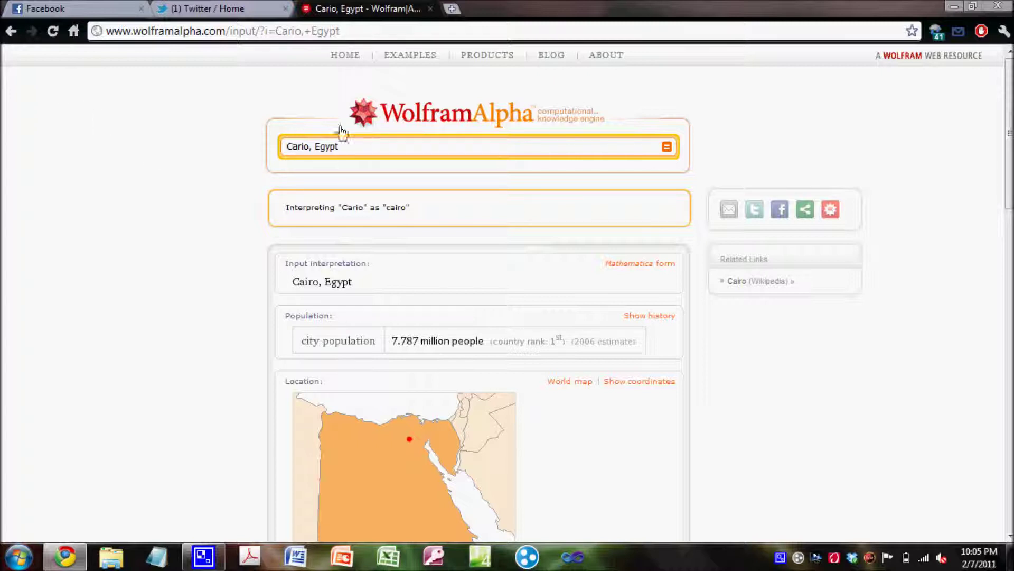
Go to the Examples by Topic page and open the Mathematics category in a new browser tab
click(410, 55)
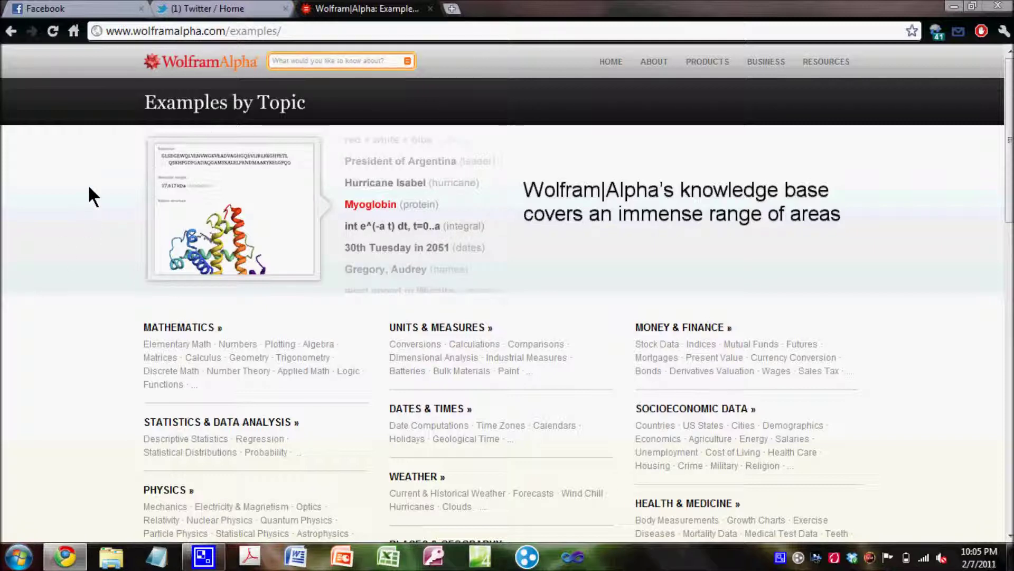
scroll(89, 187, down, 3)
scroll(89, 187, down, 3)
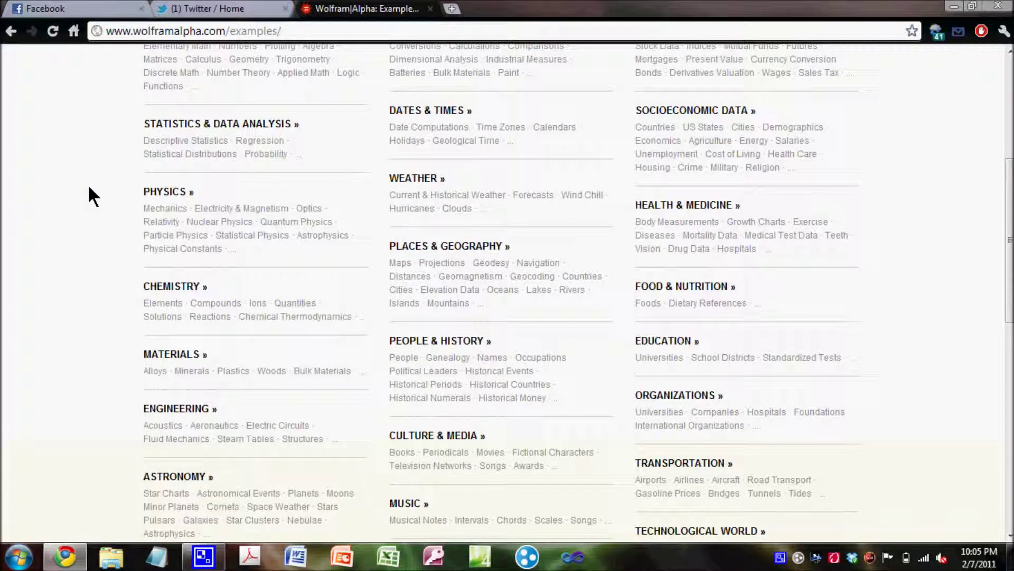
scroll(88, 188, up, 3)
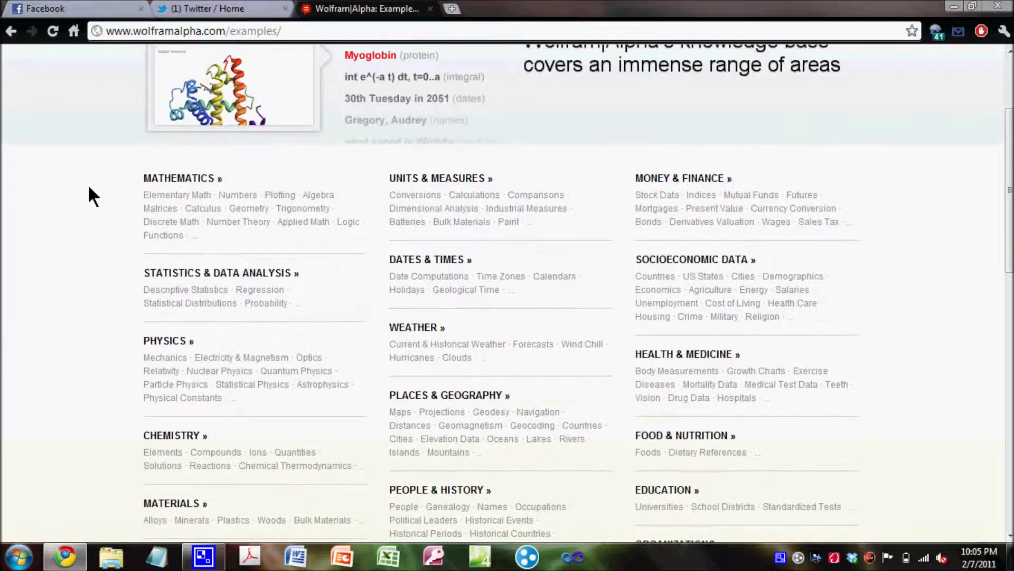
right_click(179, 186)
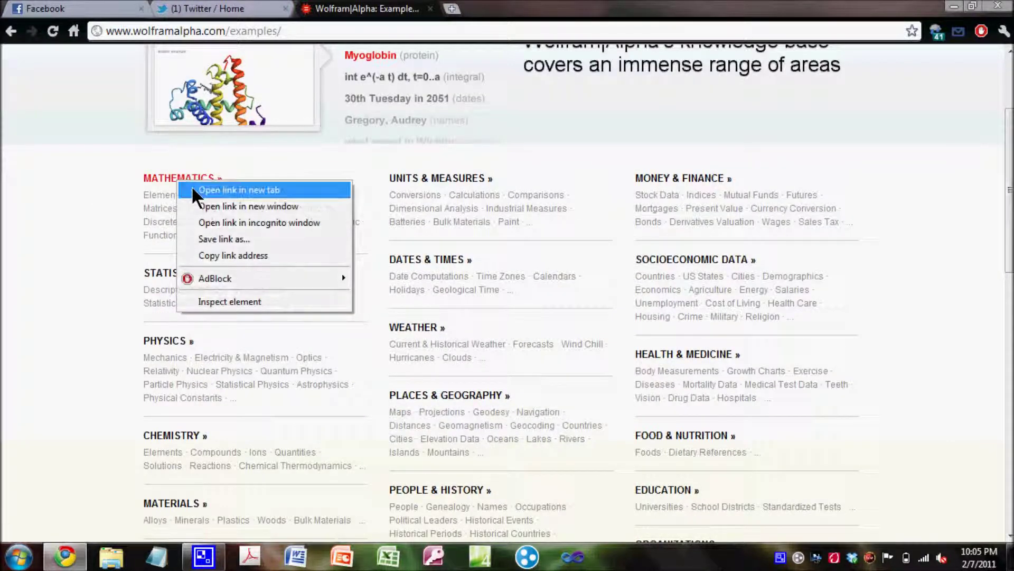
click(193, 189)
Survey the remaining topic categories on the examples page, from the sciences to Web & Computer Systems
scroll(192, 197, down, 4)
scroll(193, 196, down, 1)
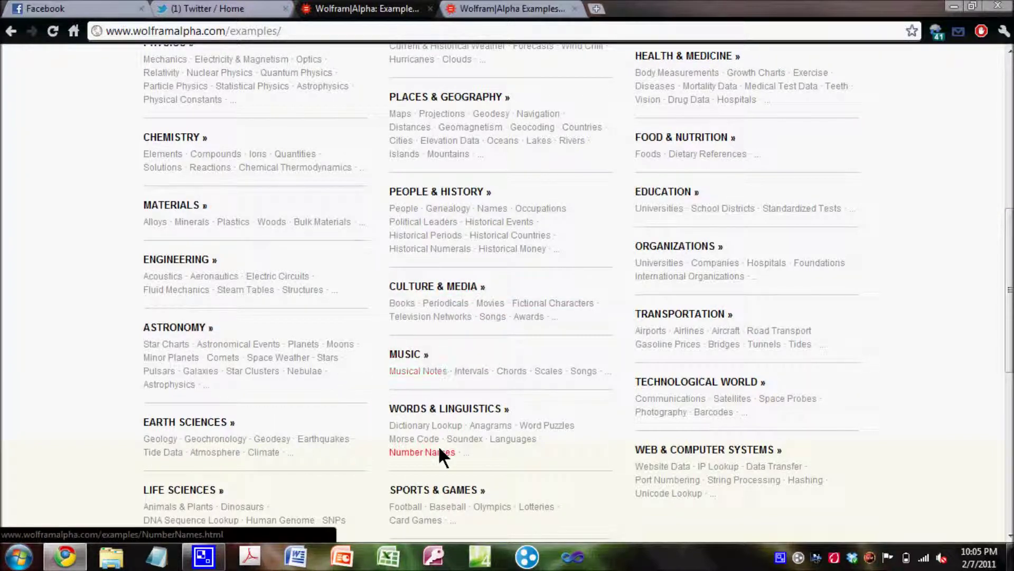
scroll(440, 447, down, 1)
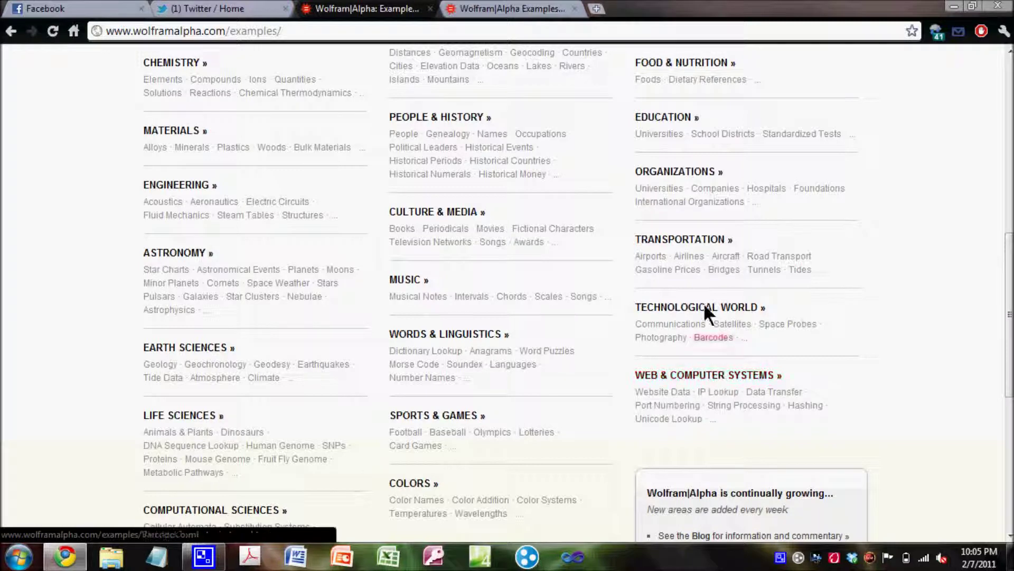
scroll(585, 237, up, 3)
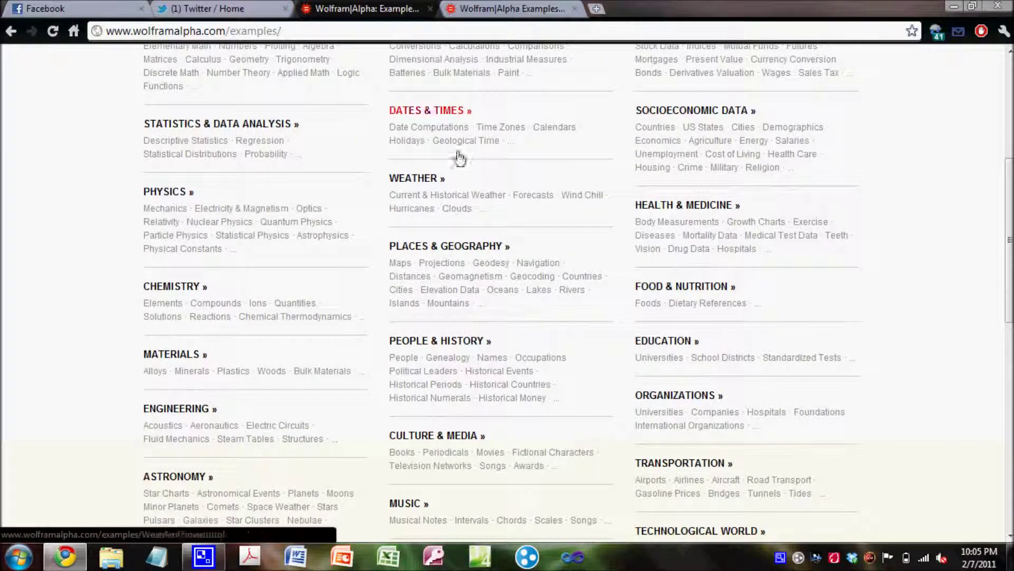
scroll(533, 226, up, 4)
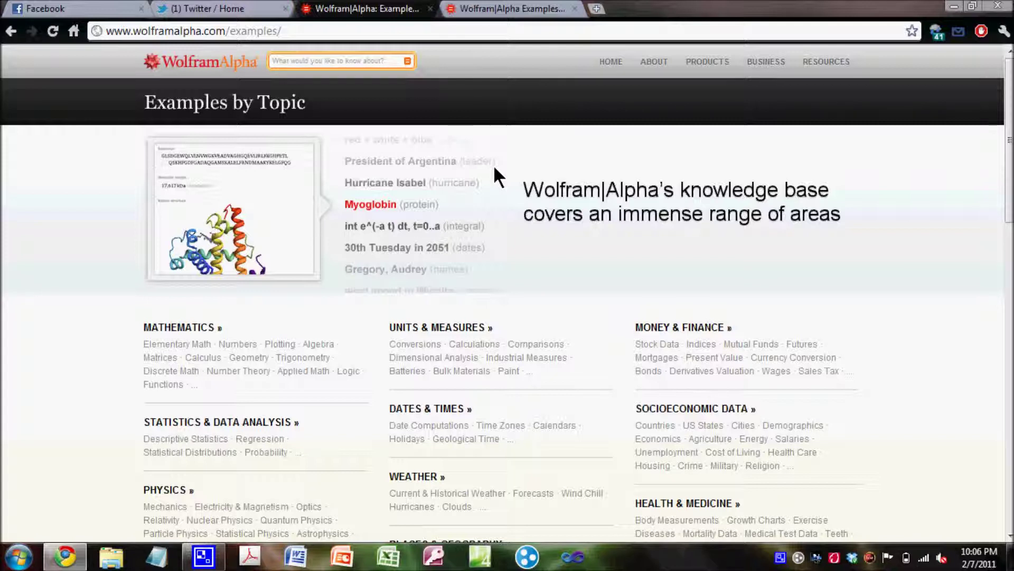
Switch to the opened Mathematics examples and browse the sample queries from Elementary Mathematics through Famous Math Problems
click(528, 9)
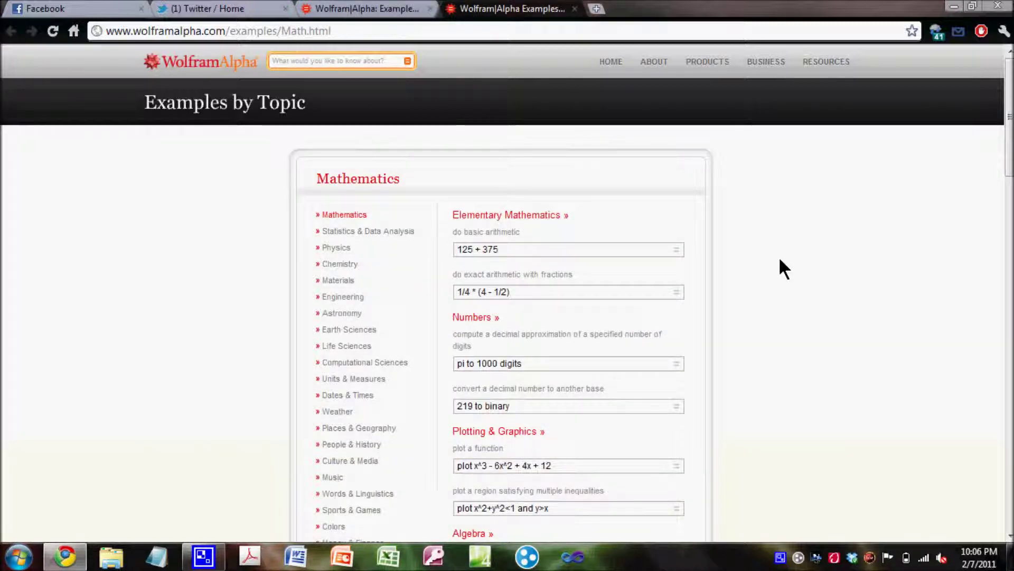
scroll(780, 259, down, 1)
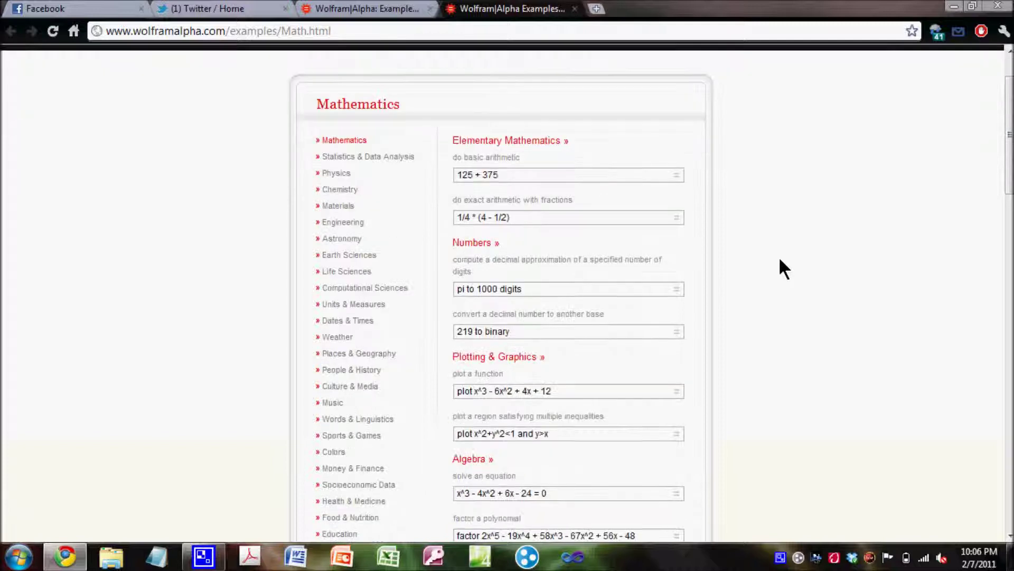
scroll(780, 260, down, 1)
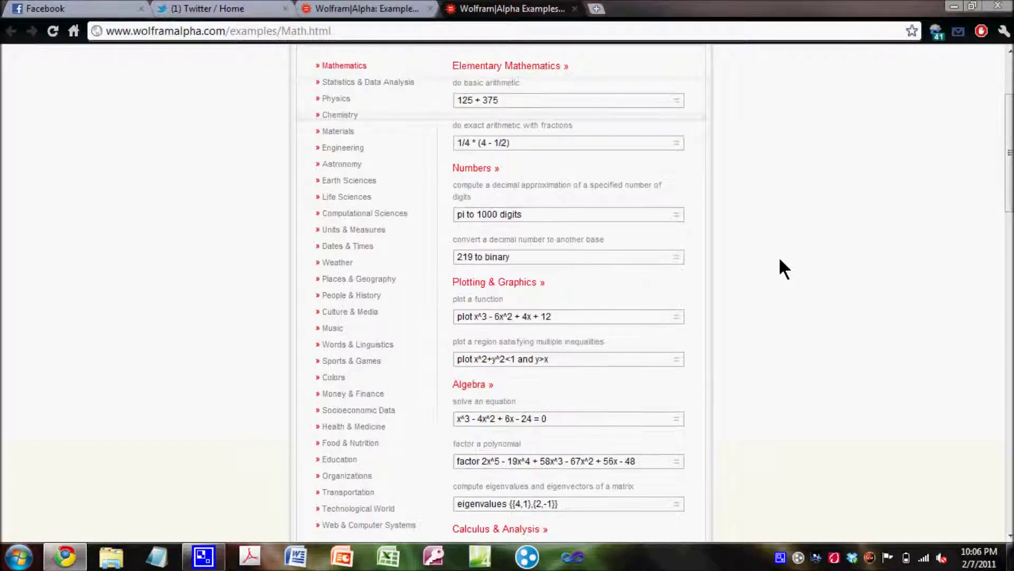
scroll(784, 269, down, 1)
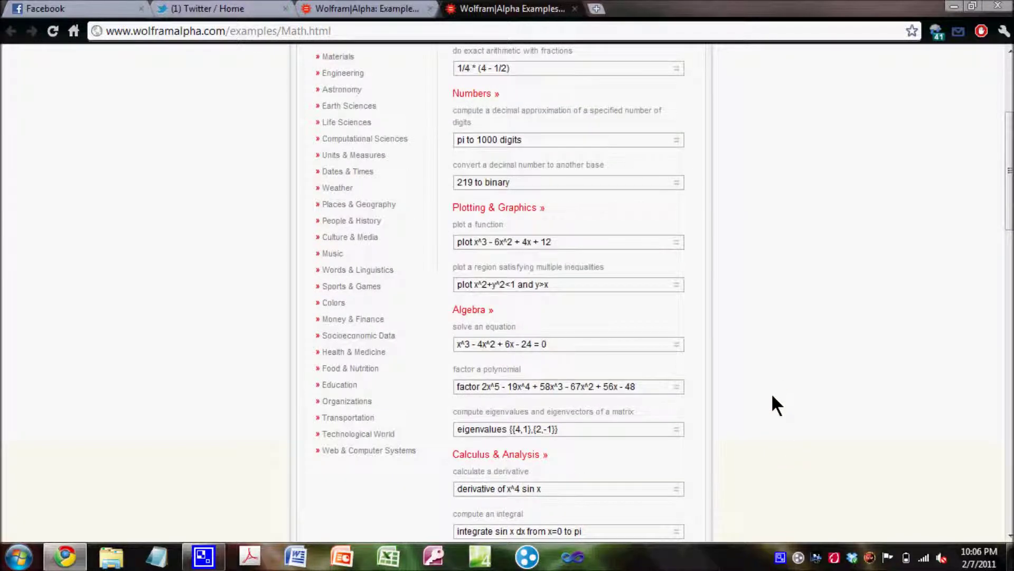
scroll(768, 428, down, 2)
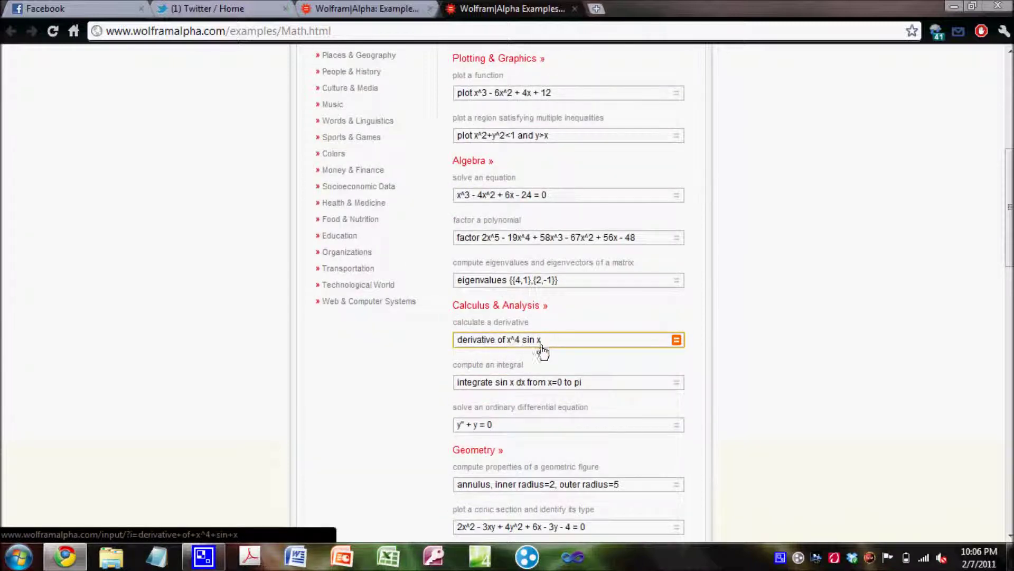
scroll(569, 351, up, 1)
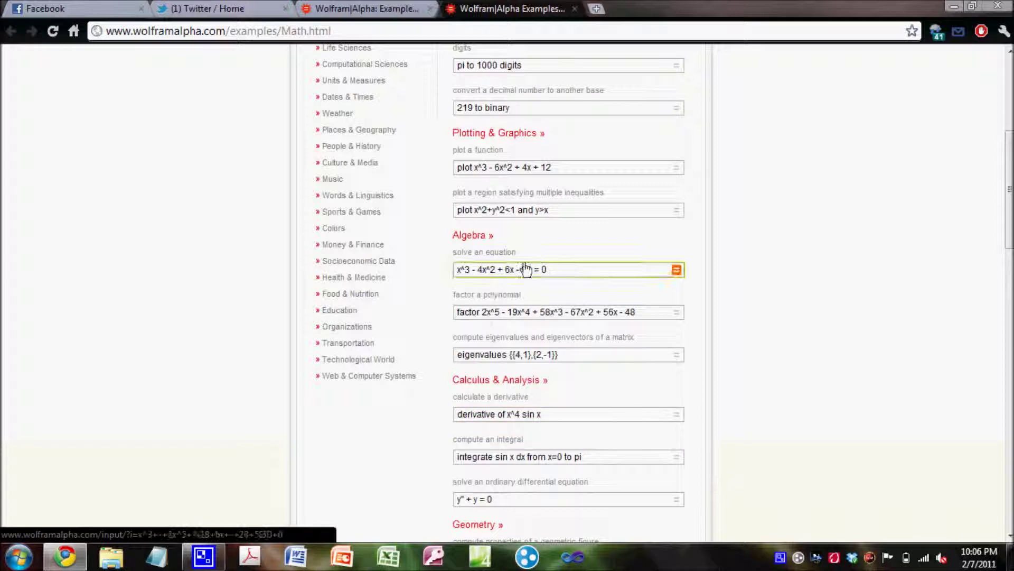
scroll(359, 350, down, 2)
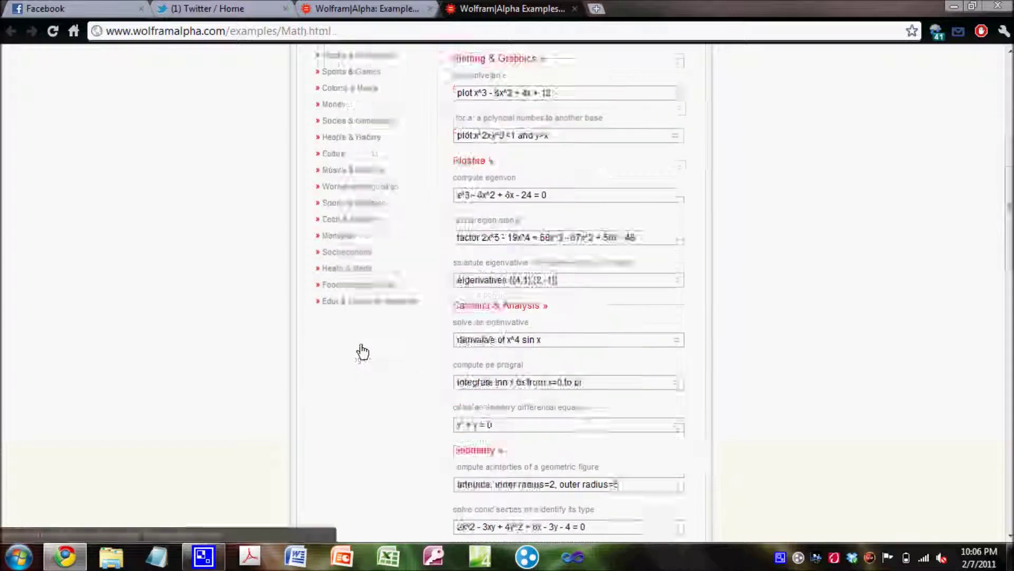
scroll(461, 348, down, 4)
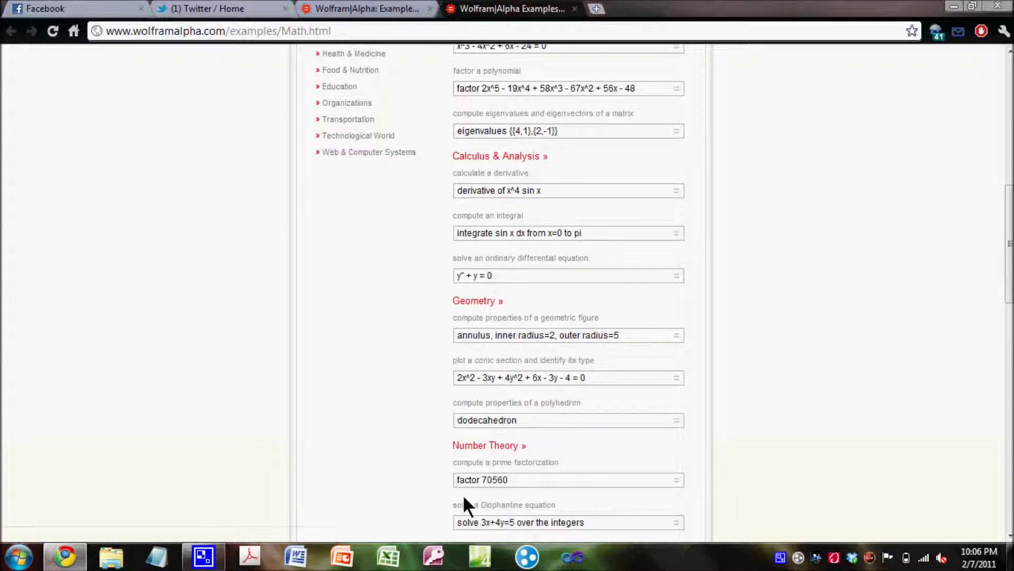
scroll(515, 451, down, 2)
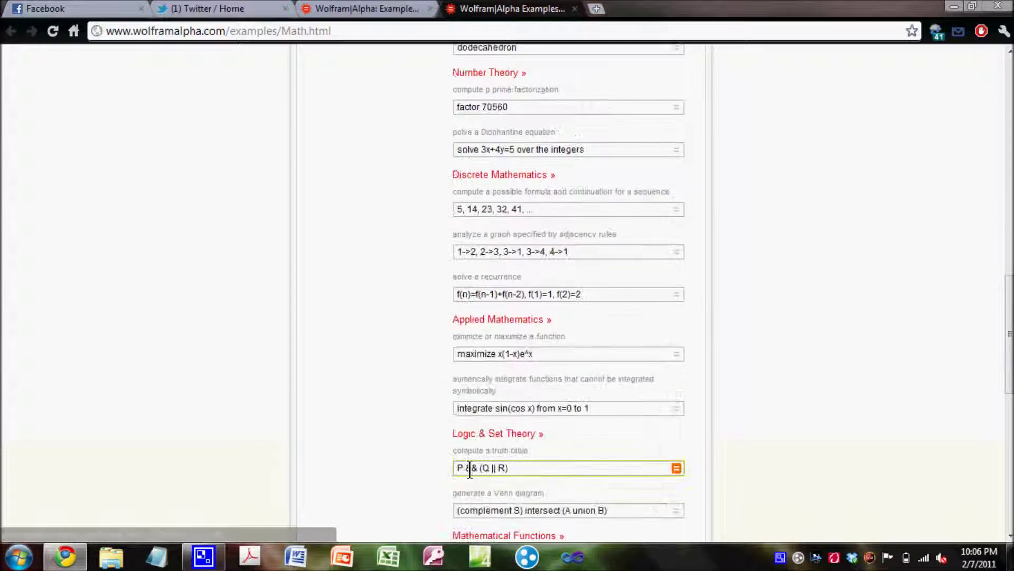
scroll(512, 478, down, 3)
scroll(514, 478, down, 3)
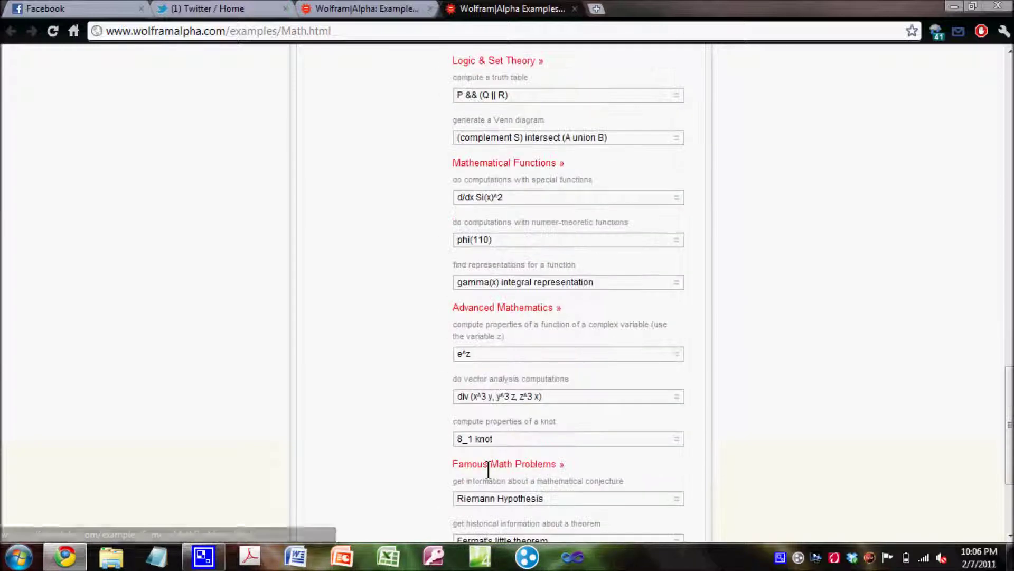
Run the Calculus & Analysis example "derivative of x^4 sin x" and show the steps of its derivation
scroll(497, 475, up, 2)
scroll(496, 476, up, 3)
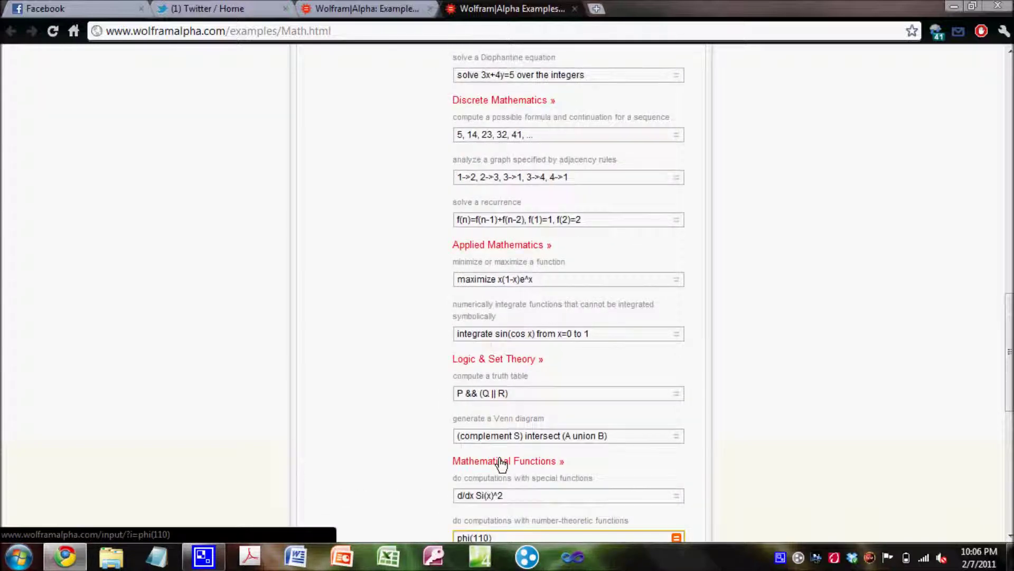
scroll(500, 465, up, 1)
scroll(502, 444, up, 2)
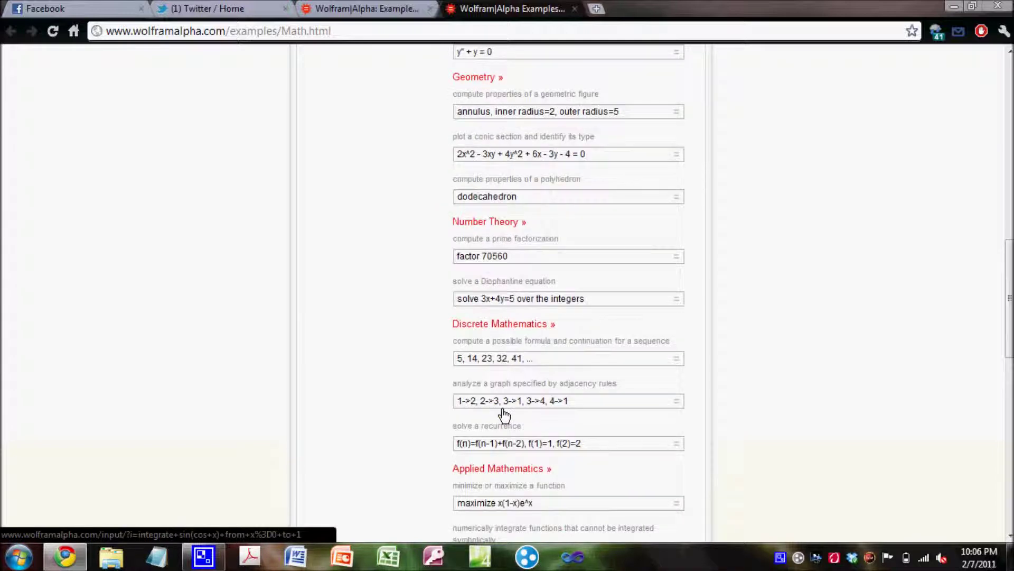
scroll(505, 415, up, 3)
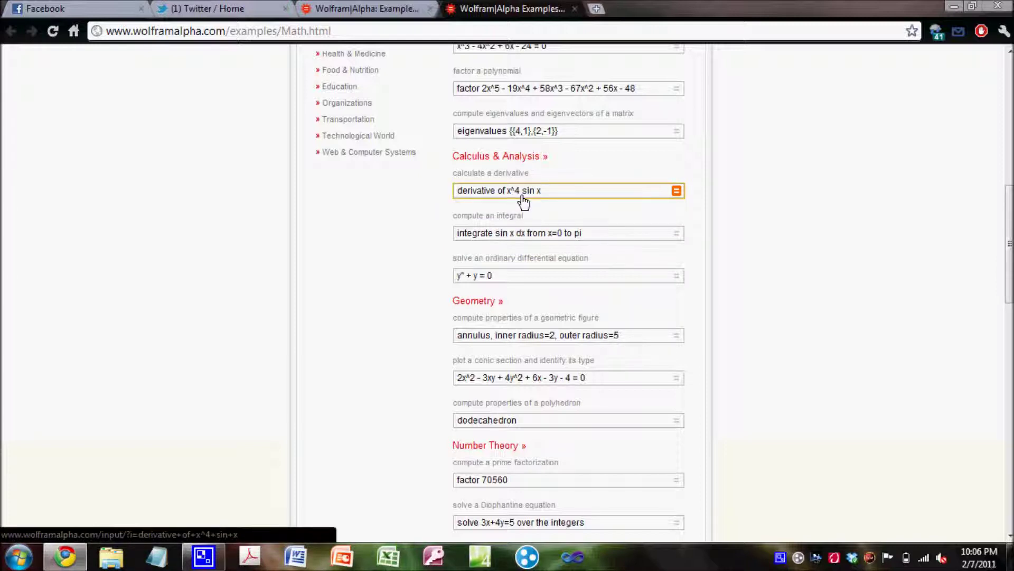
click(676, 192)
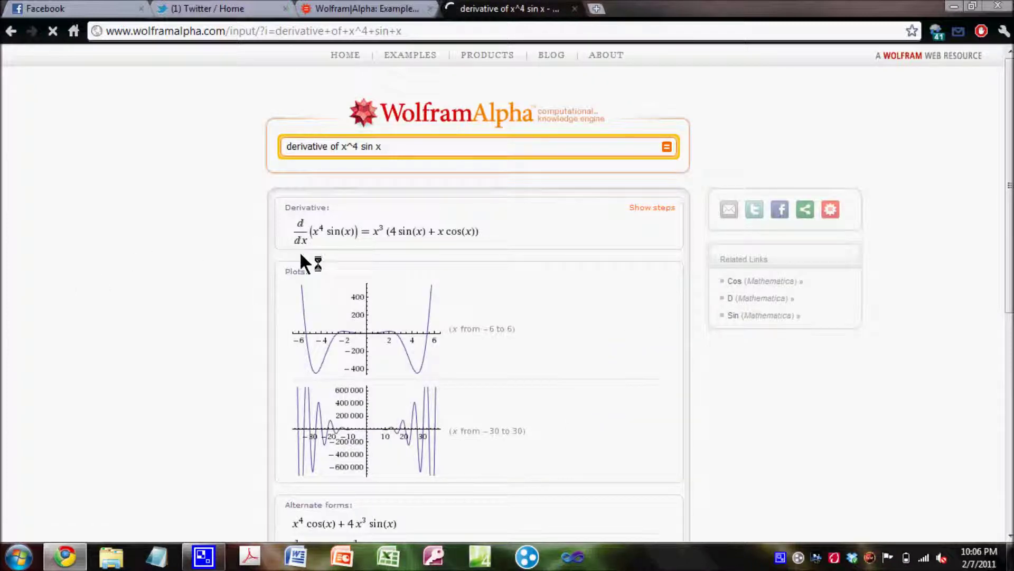
click(295, 244)
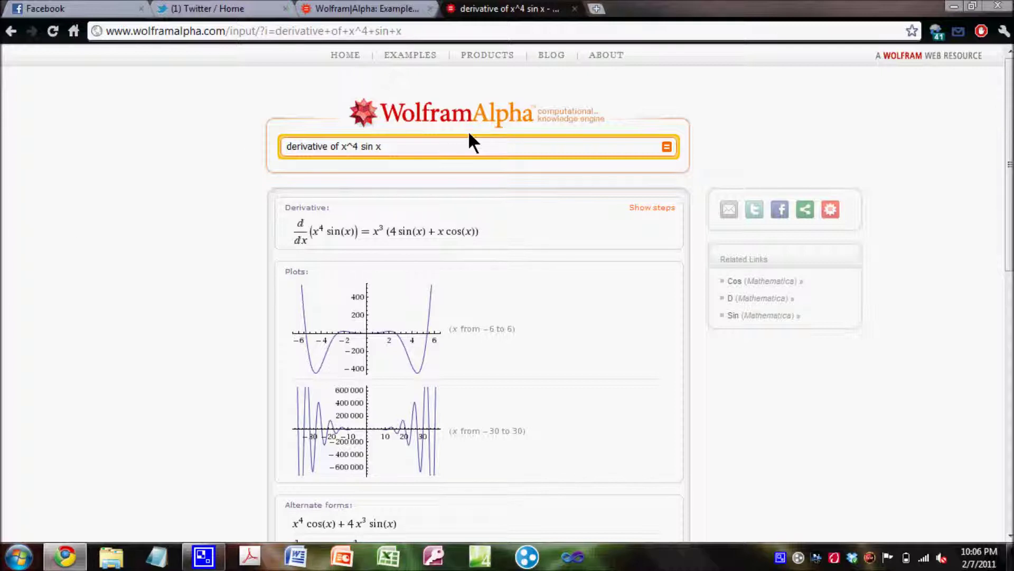
click(668, 209)
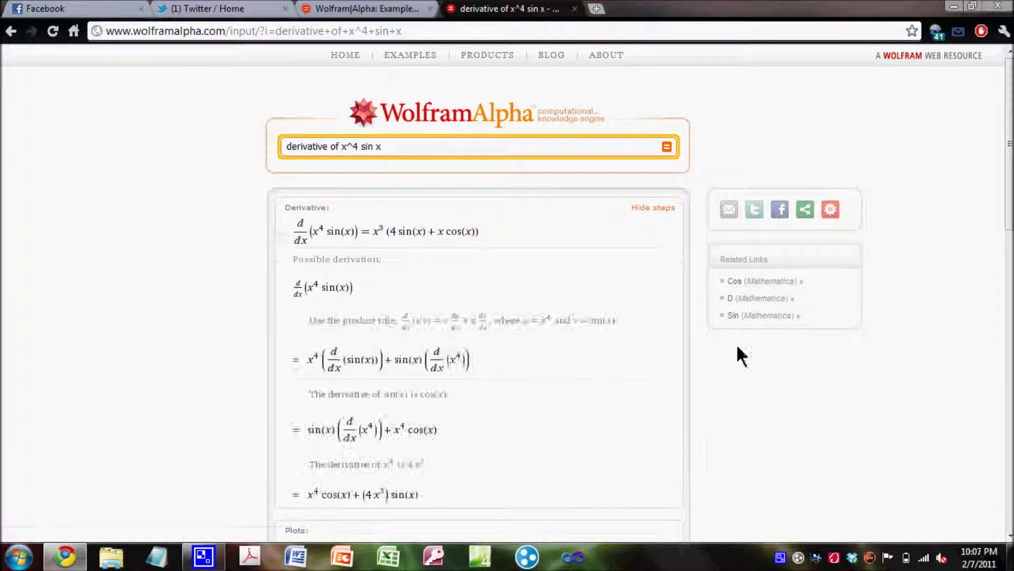
Examine the derivative's step-by-step derivation, plots, alternate forms, root, series expansion, indefinite integral and local maxima
scroll(100, 180, down, 3)
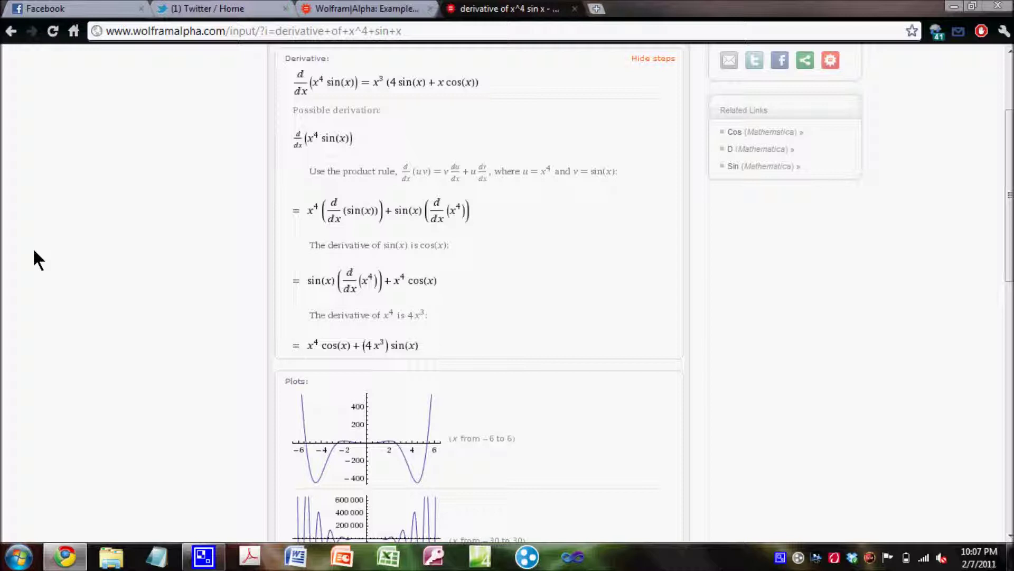
scroll(24, 203, down, 3)
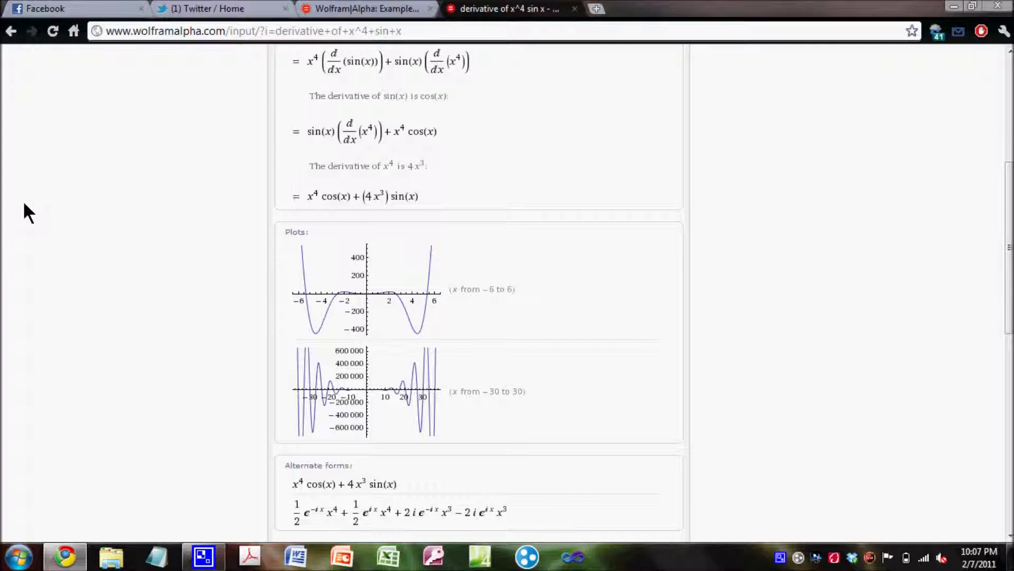
scroll(25, 203, down, 2)
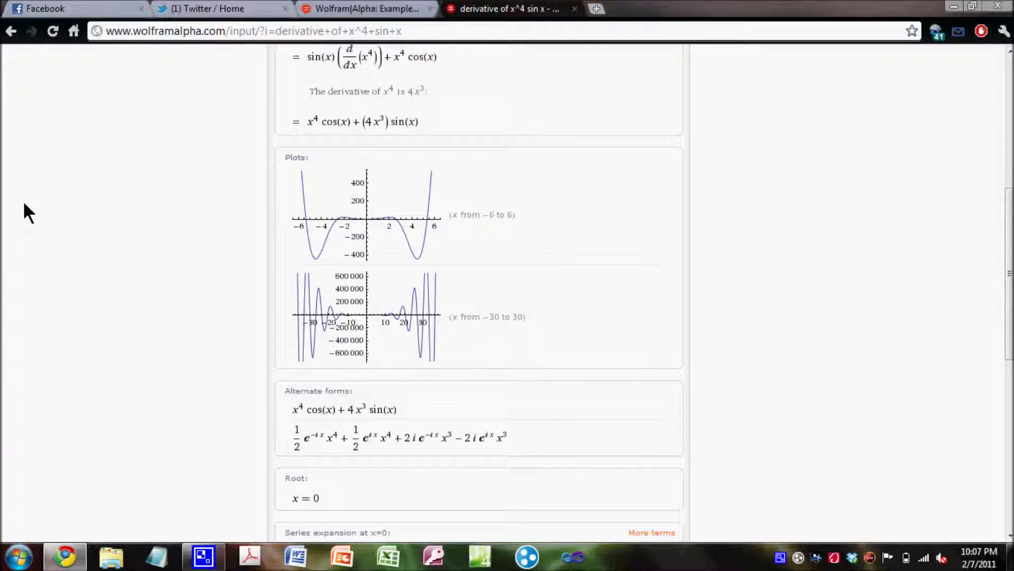
scroll(25, 204, down, 4)
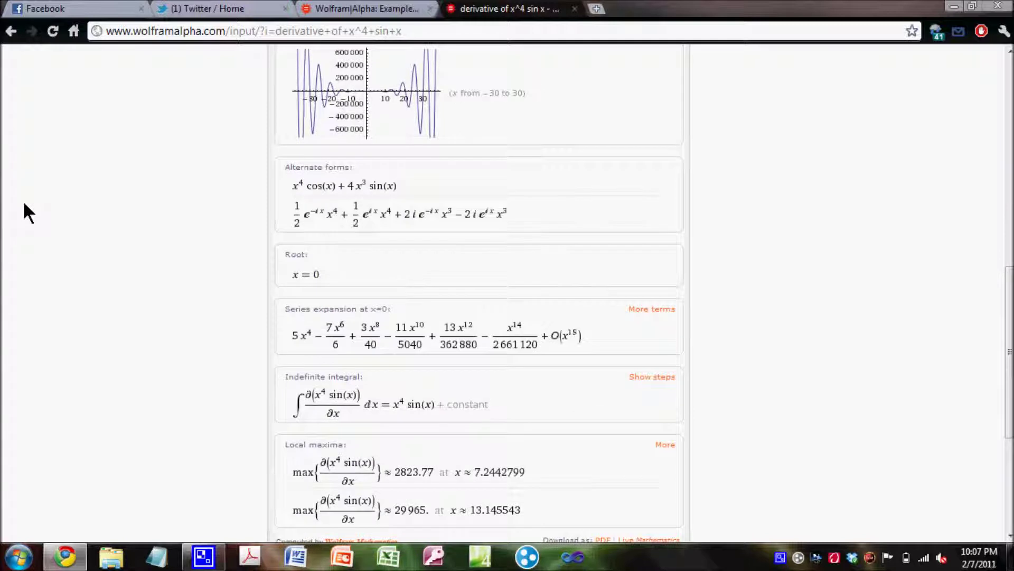
scroll(24, 204, down, 1)
scroll(25, 204, down, 2)
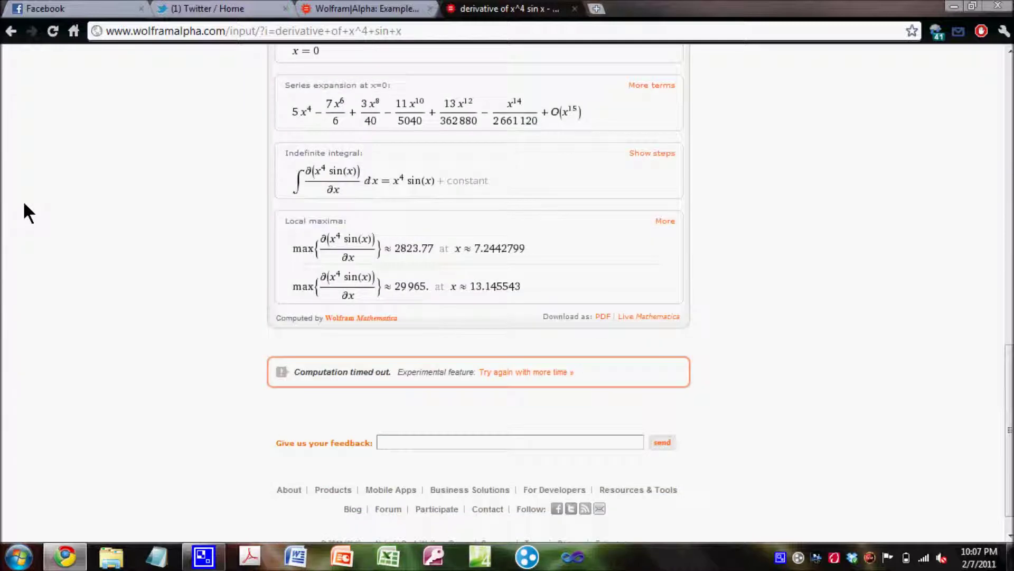